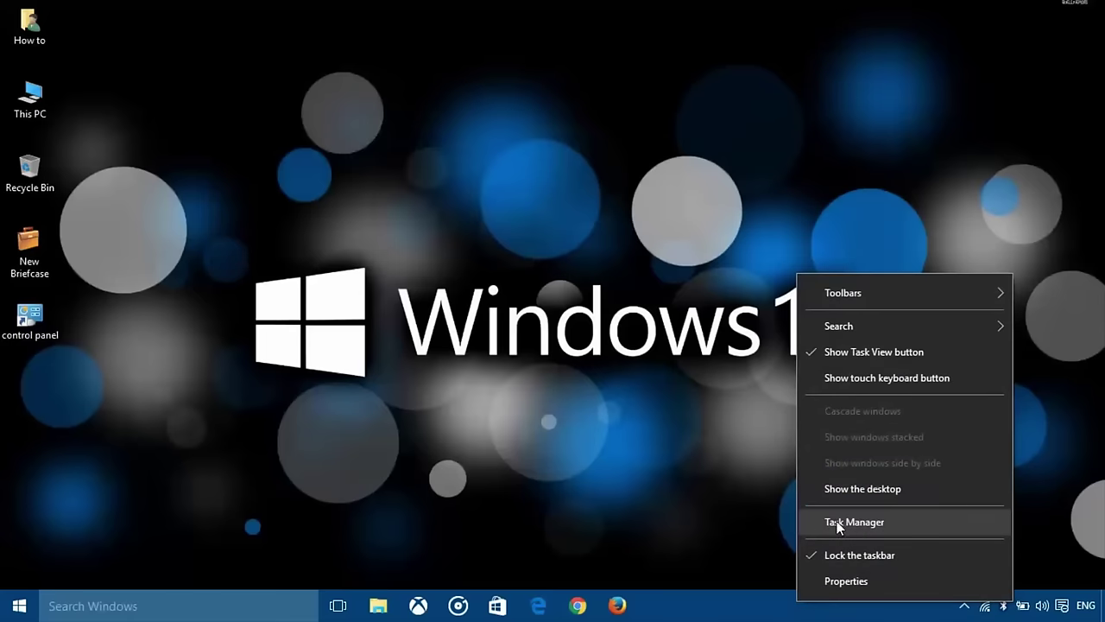
# Open Task Manager, end the Windows Explorer process, and close Task Manager
pyautogui.click(855, 523)
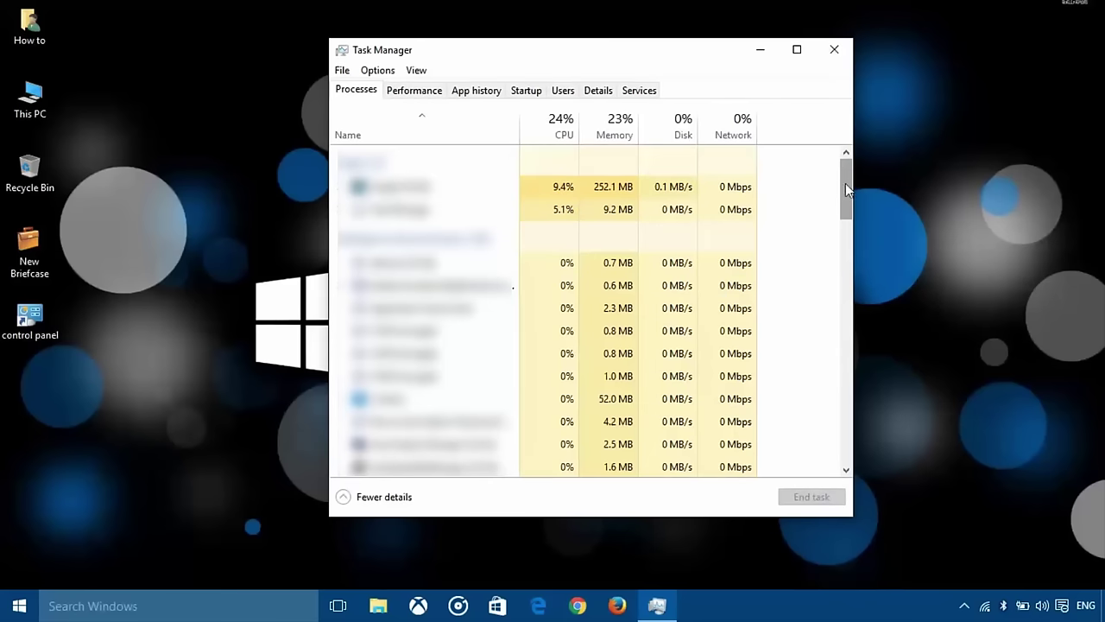
pyautogui.moveTo(846, 184); pyautogui.dragTo(846, 268)
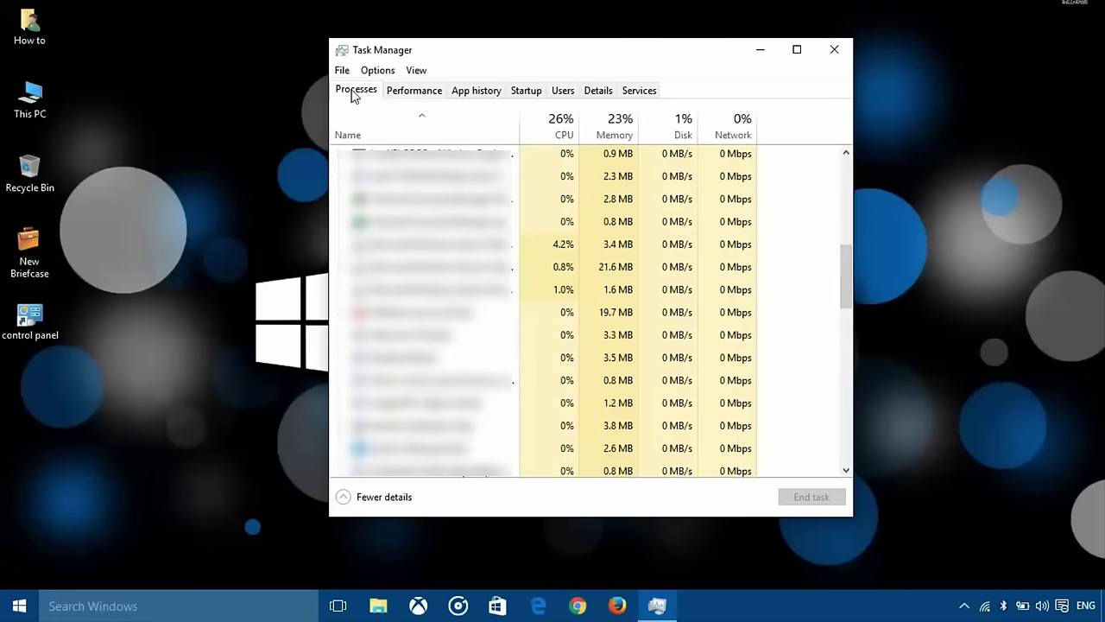
pyautogui.moveTo(846, 278); pyautogui.dragTo(825, 459)
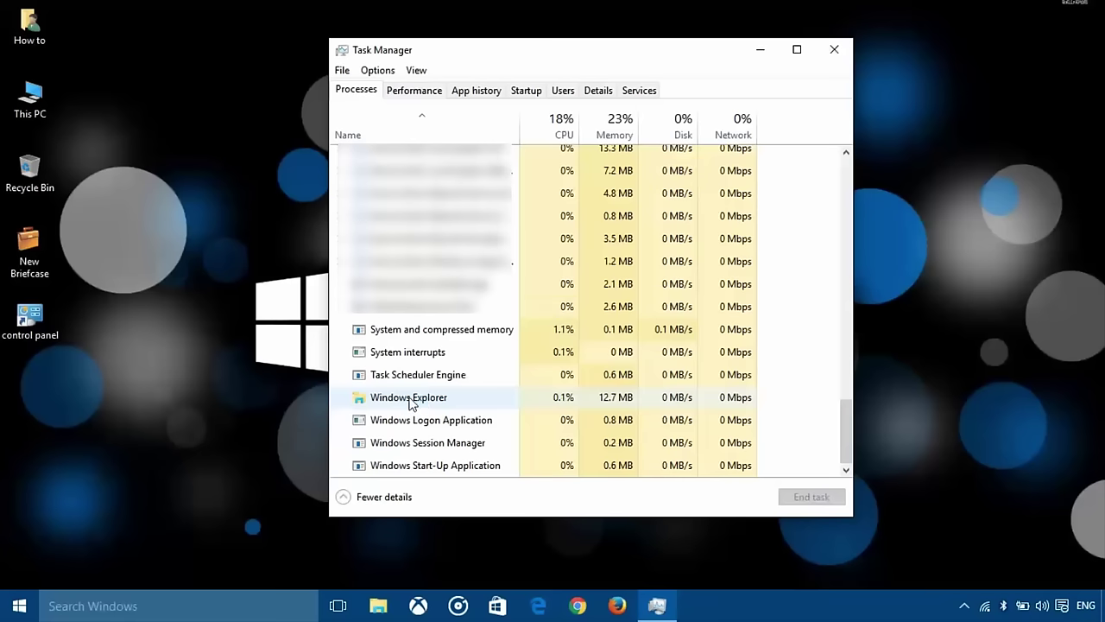
pyautogui.click(413, 403)
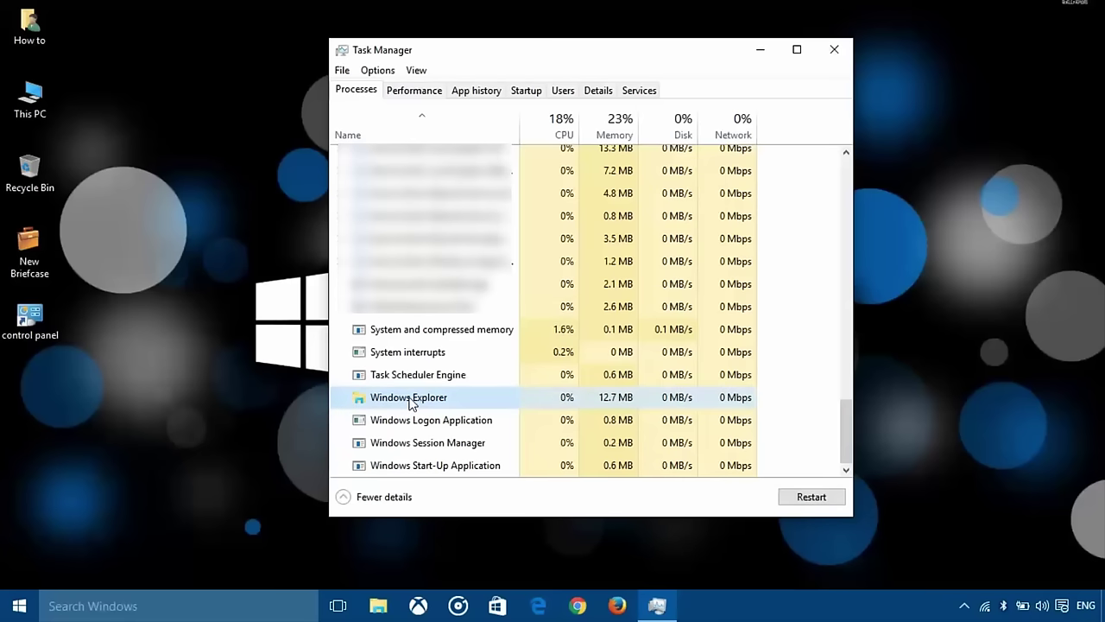
pyautogui.rightClick(411, 404)
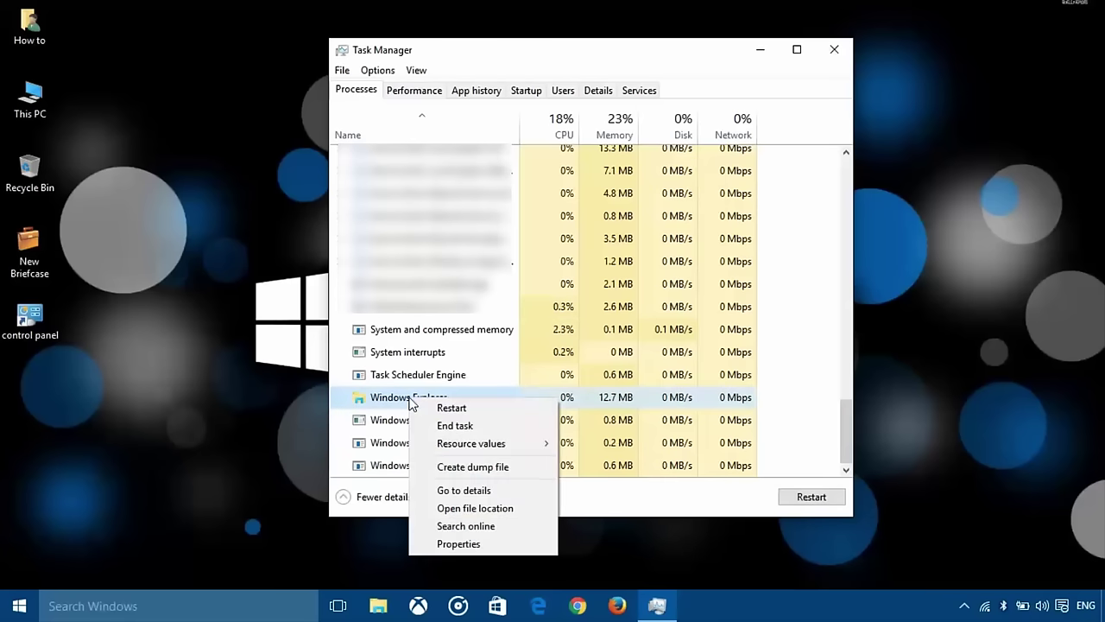
pyautogui.click(469, 424)
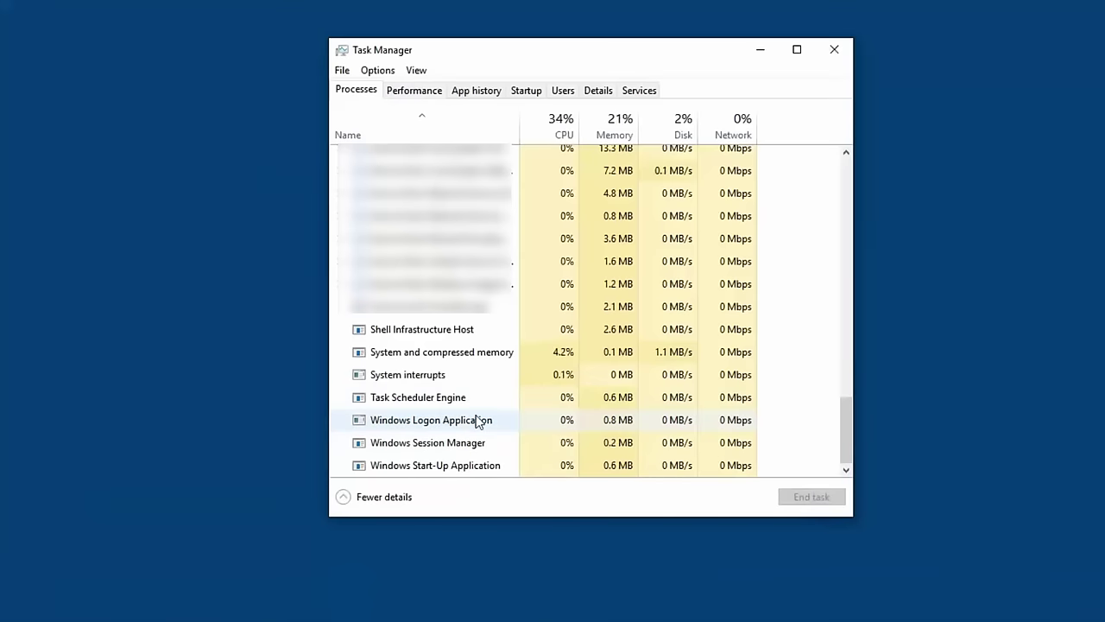
pyautogui.click(834, 54)
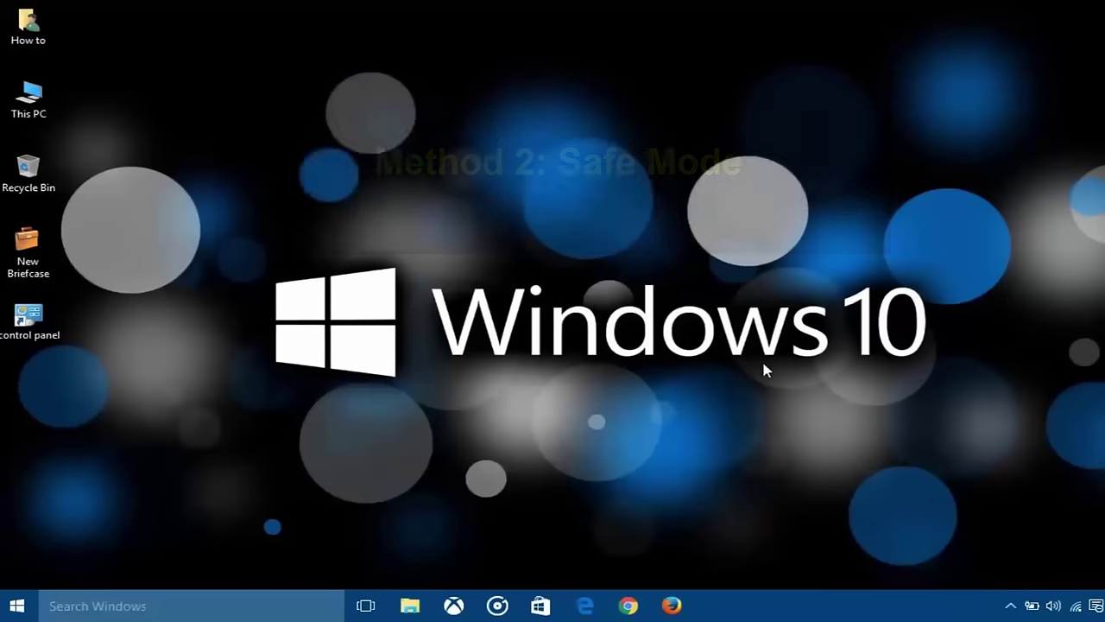
# Open Task Manager and run msconfig as a new task to bring up System Configuration
pyautogui.rightClick(812, 609)
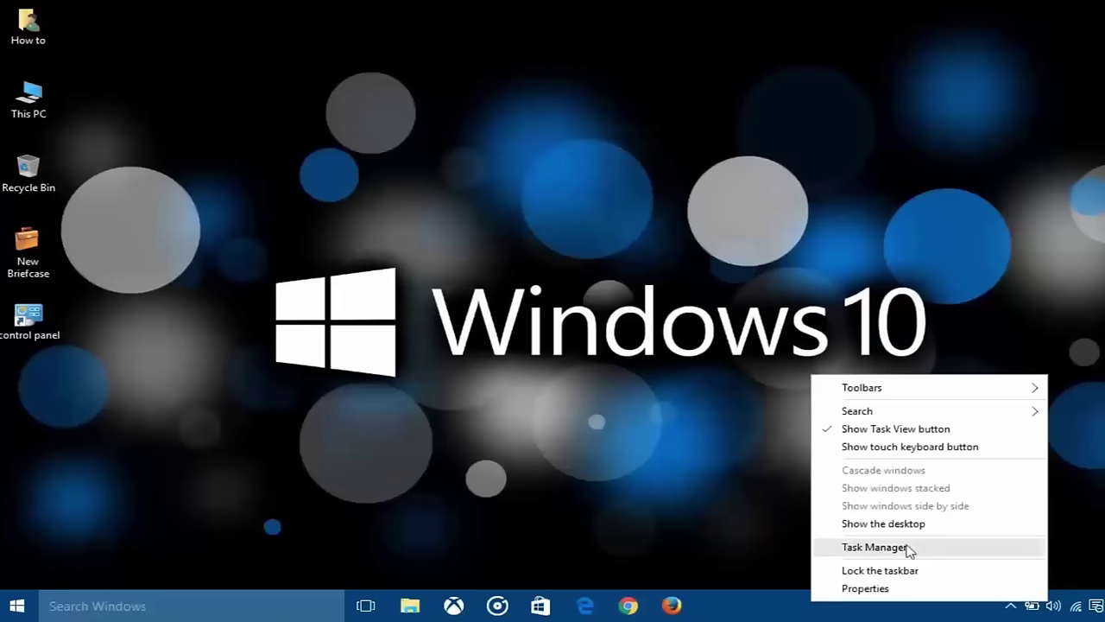
pyautogui.click(873, 546)
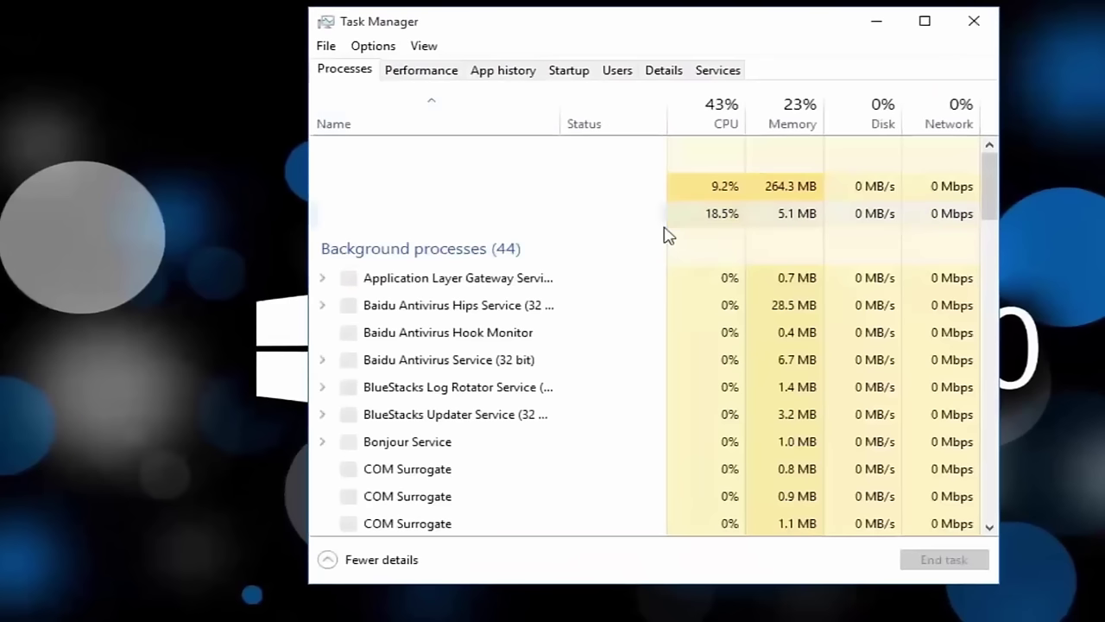
pyautogui.click(327, 47)
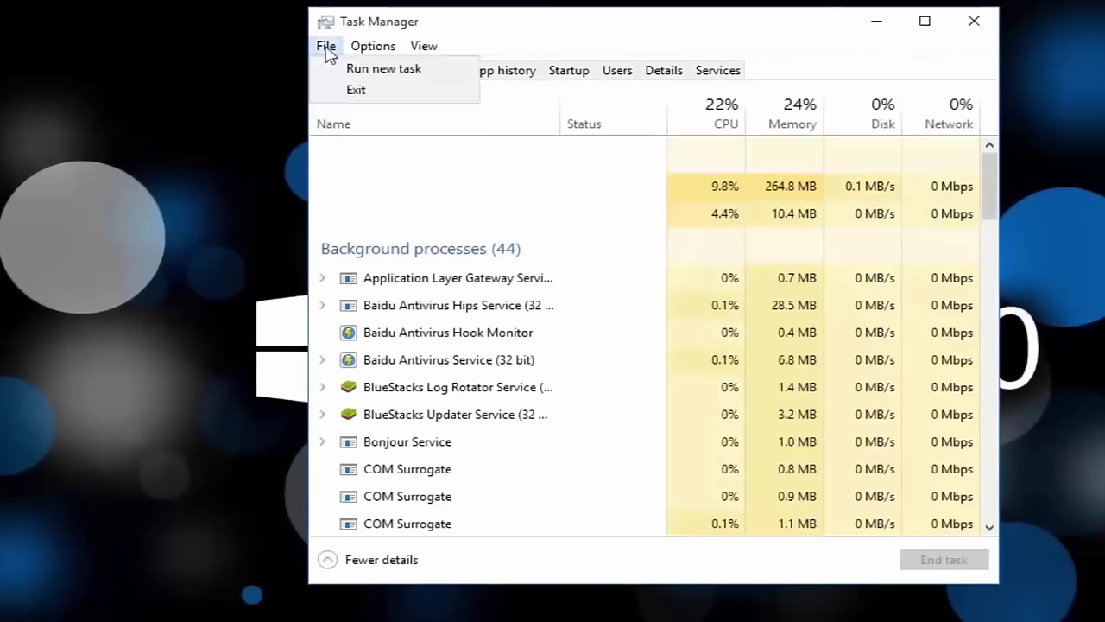
pyautogui.click(359, 76)
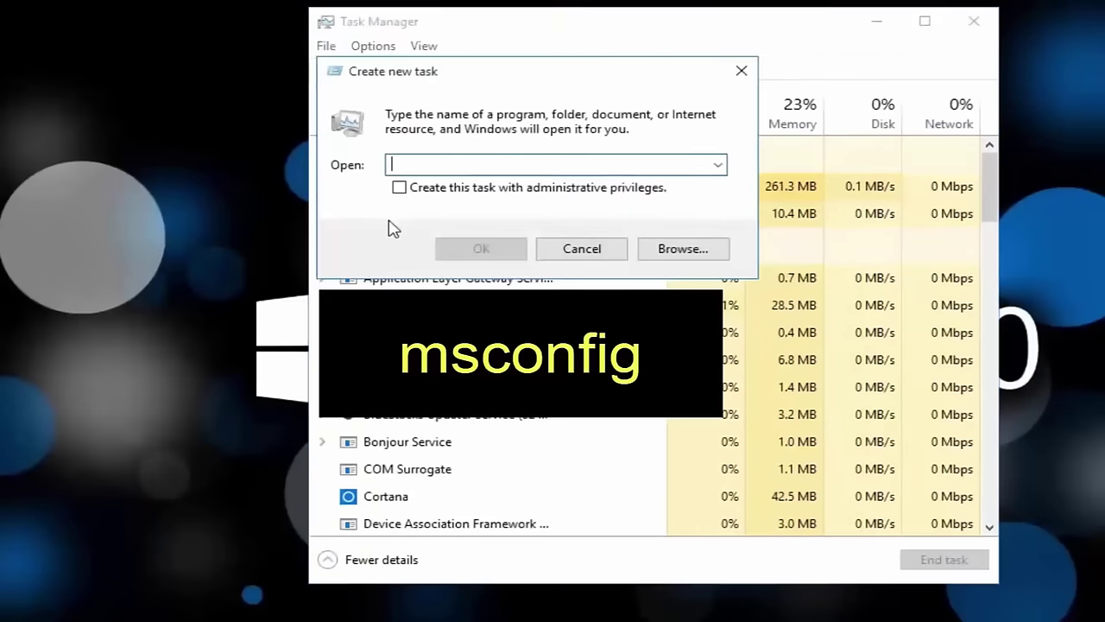
pyautogui.write('msconfig')
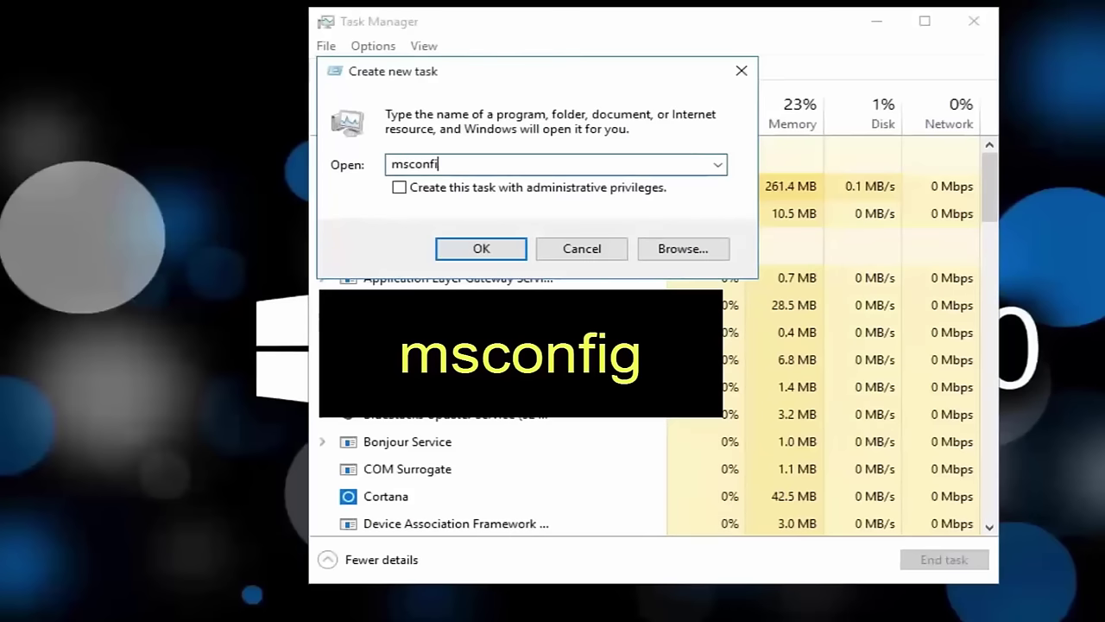
pyautogui.click(467, 251)
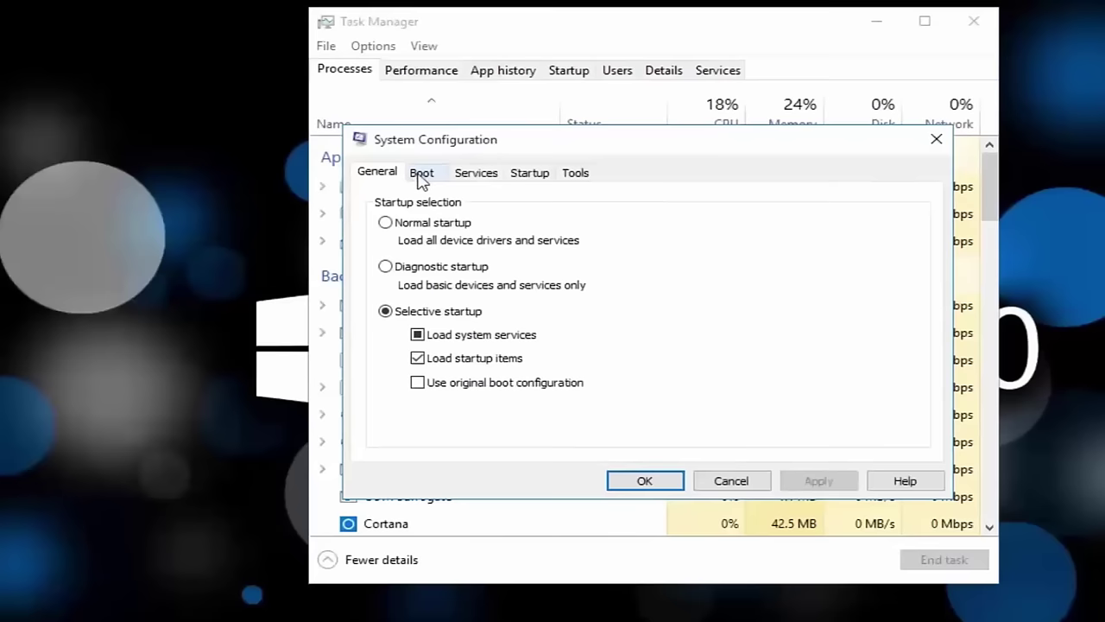
# Enable Safe boot with the Network option for Windows 10, apply it, and restart the computer
pyautogui.click(421, 176)
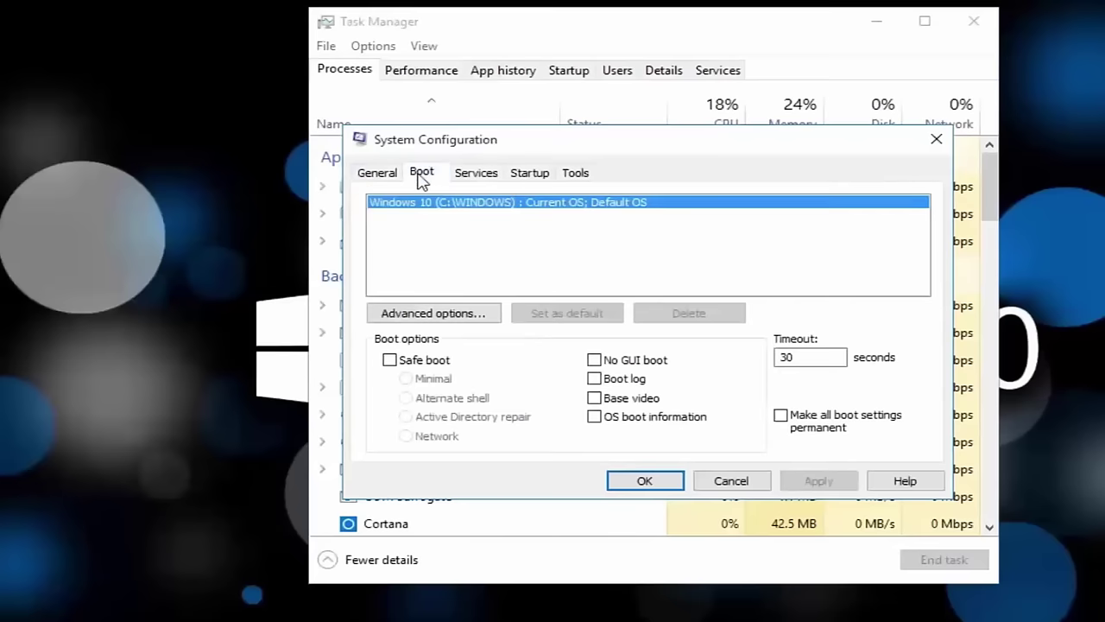
pyautogui.click(390, 360)
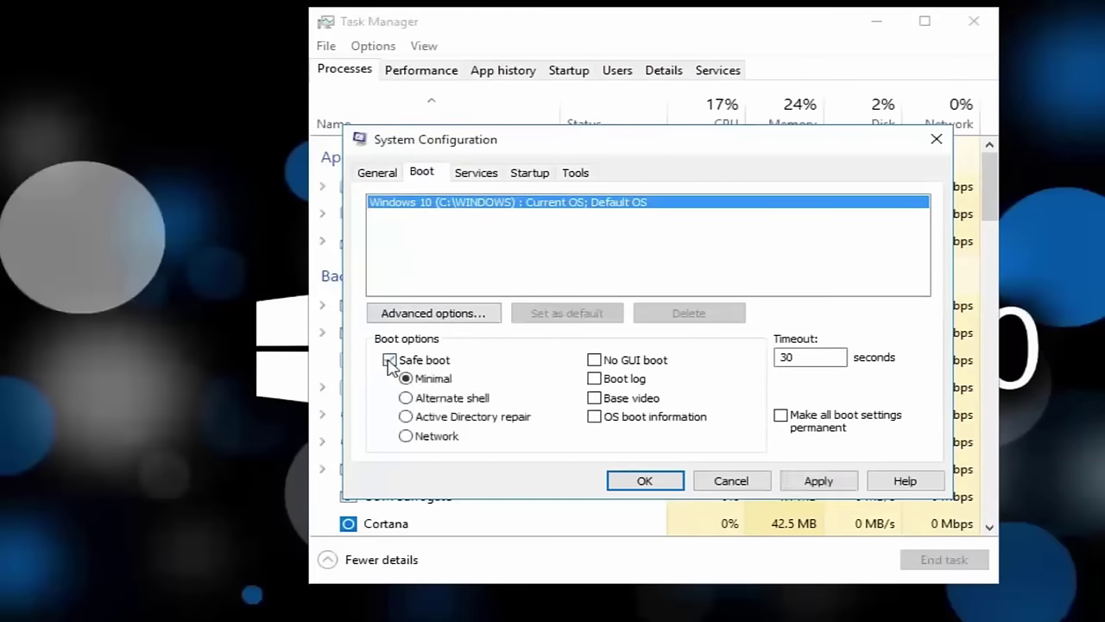
pyautogui.click(407, 437)
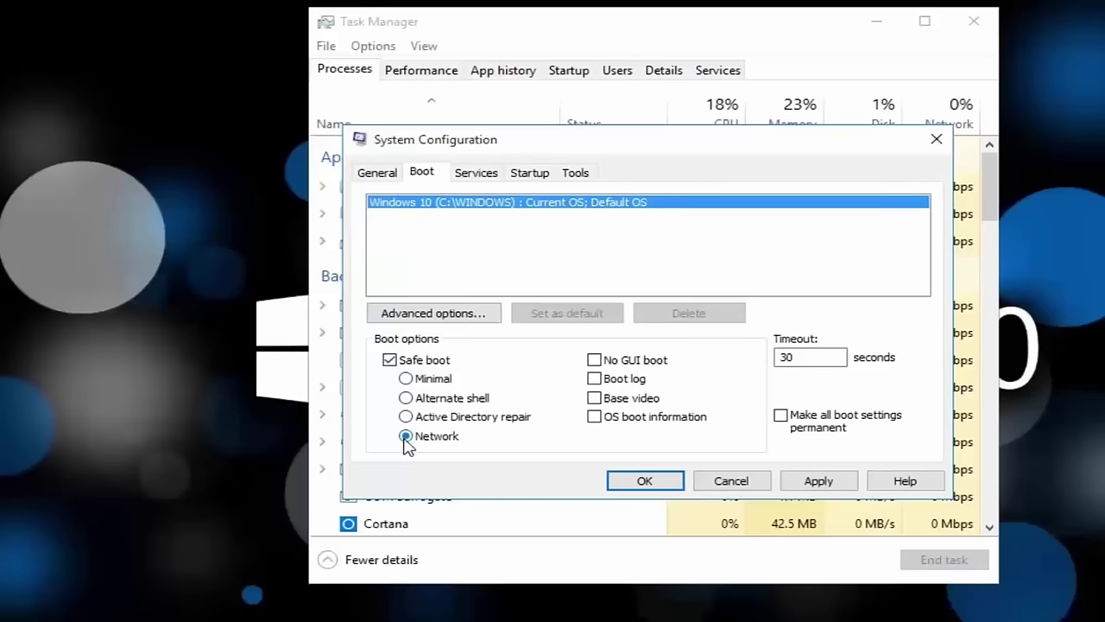
pyautogui.click(818, 481)
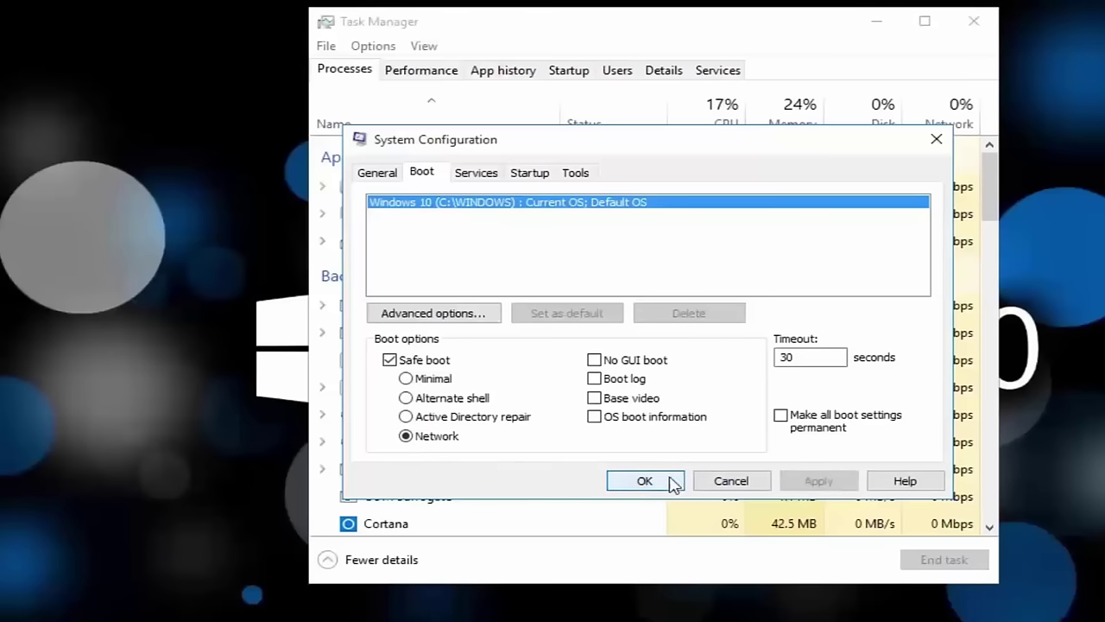
pyautogui.click(641, 481)
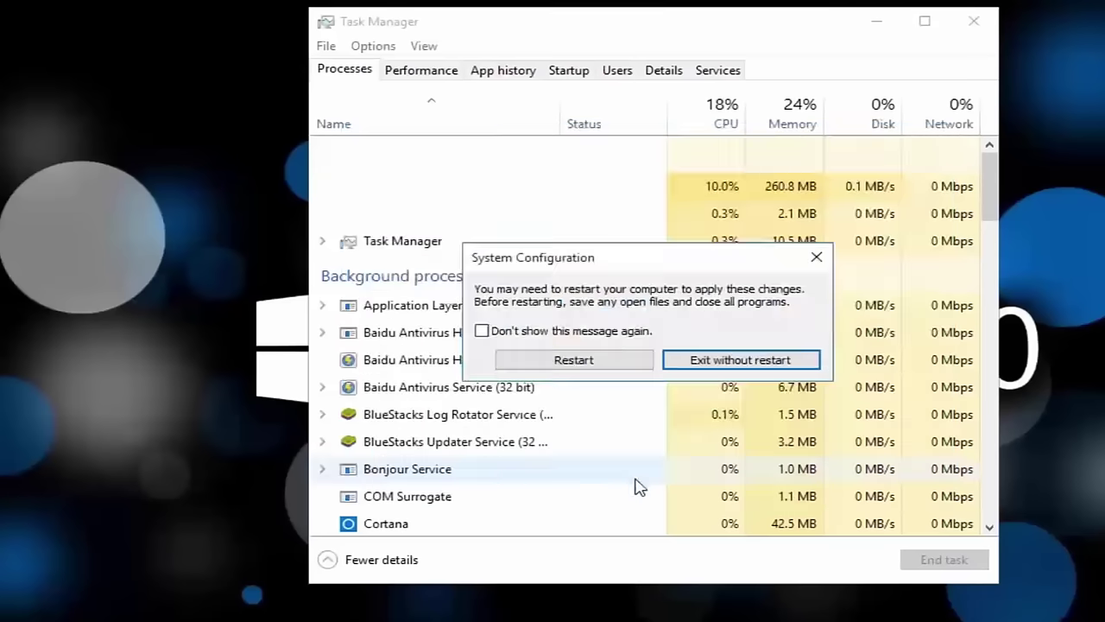
pyautogui.click(573, 360)
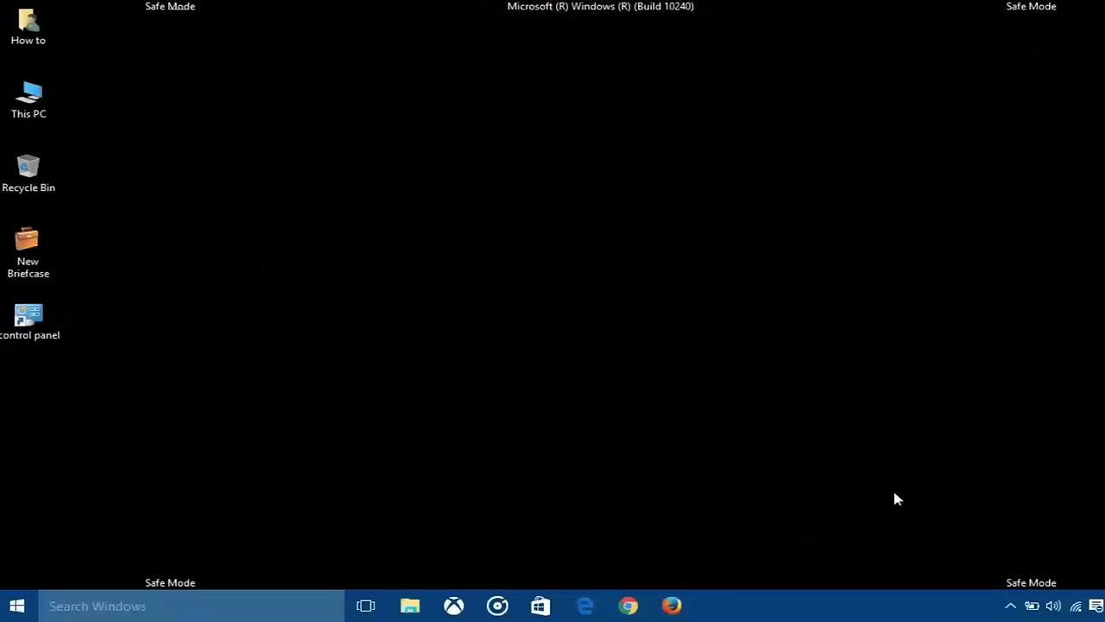
# From the Safe Mode desktop, run msconfig as a new Task Manager task and bring System Configuration to the front
pyautogui.rightClick(911, 608)
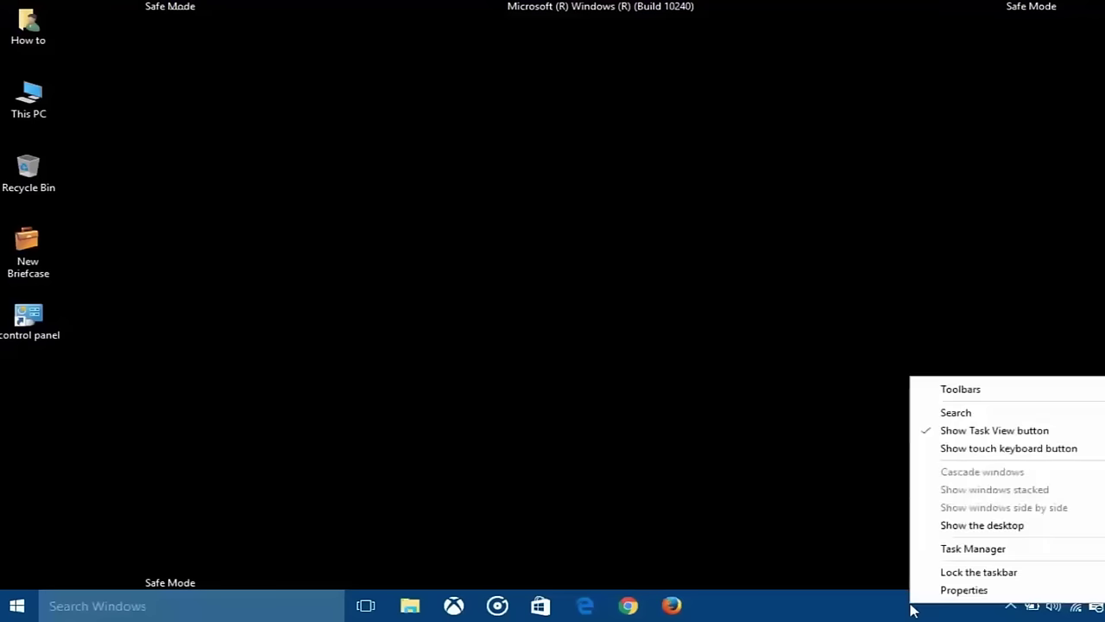
pyautogui.click(941, 550)
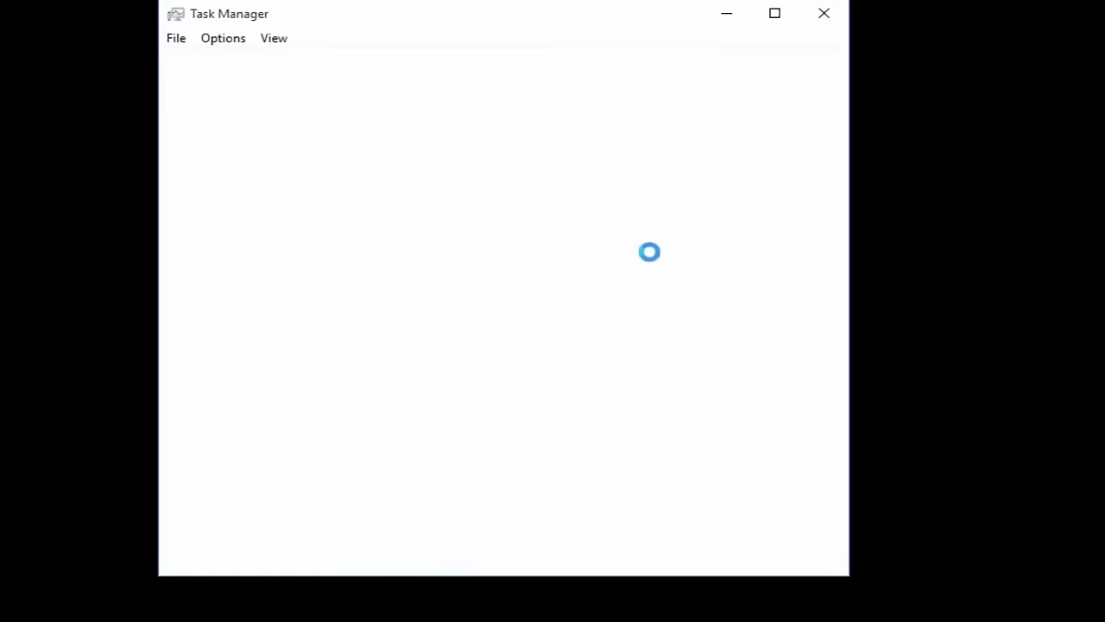
pyautogui.click(180, 39)
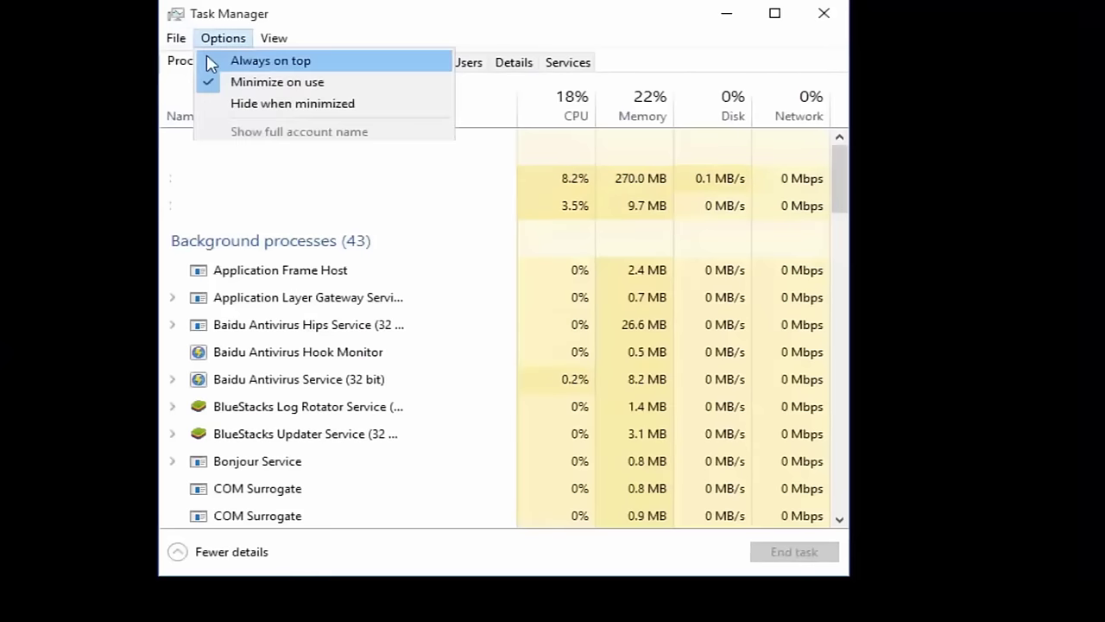
pyautogui.click(177, 64)
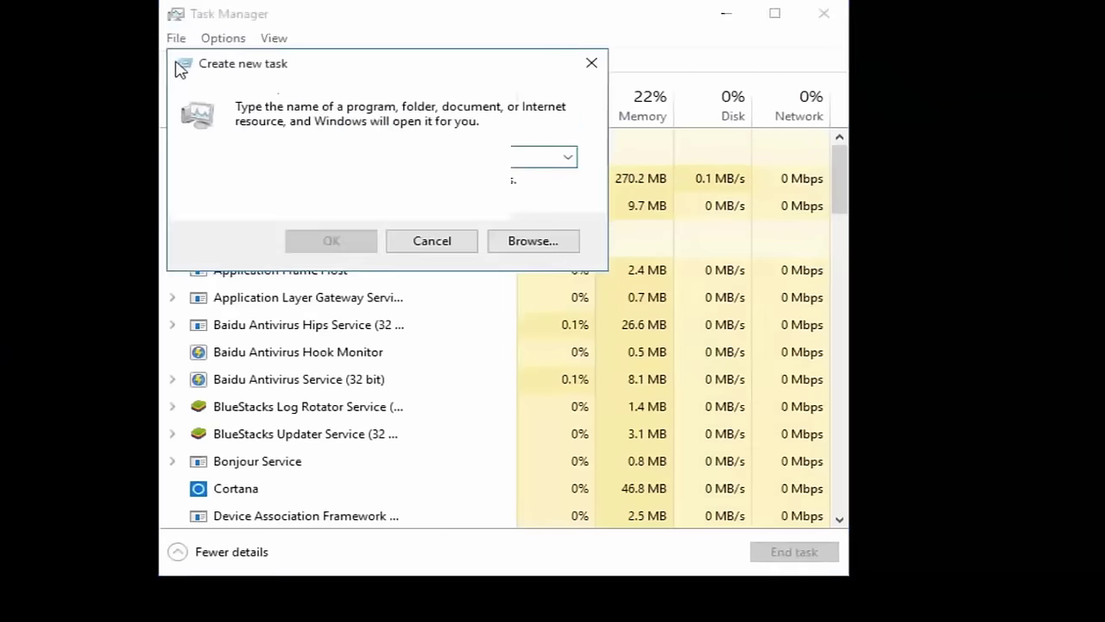
pyautogui.write('m')
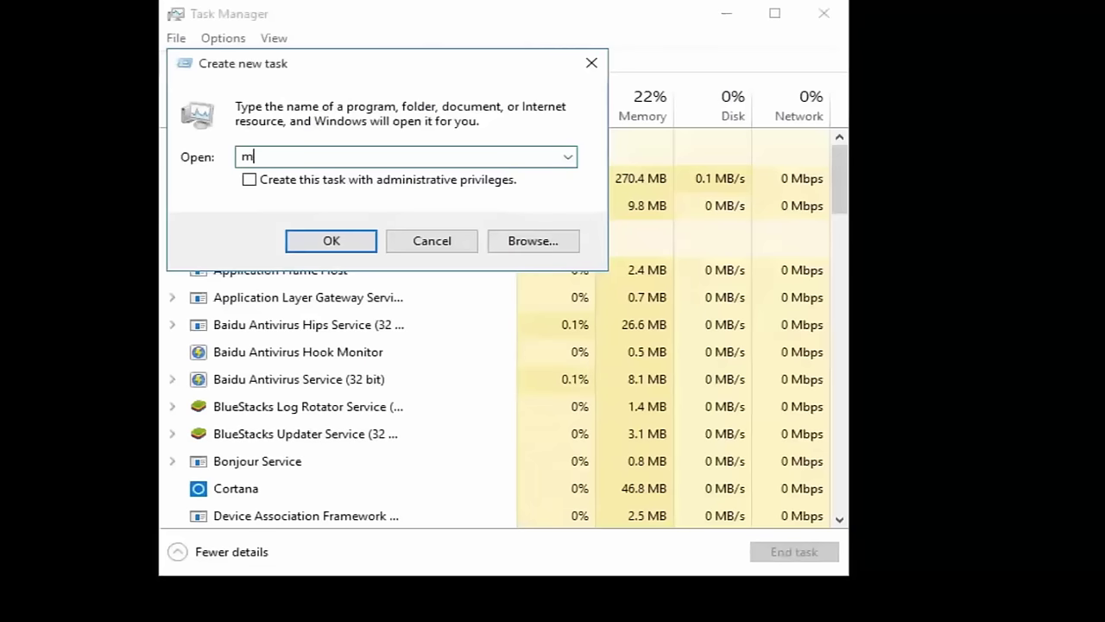
pyautogui.write('sconfig')
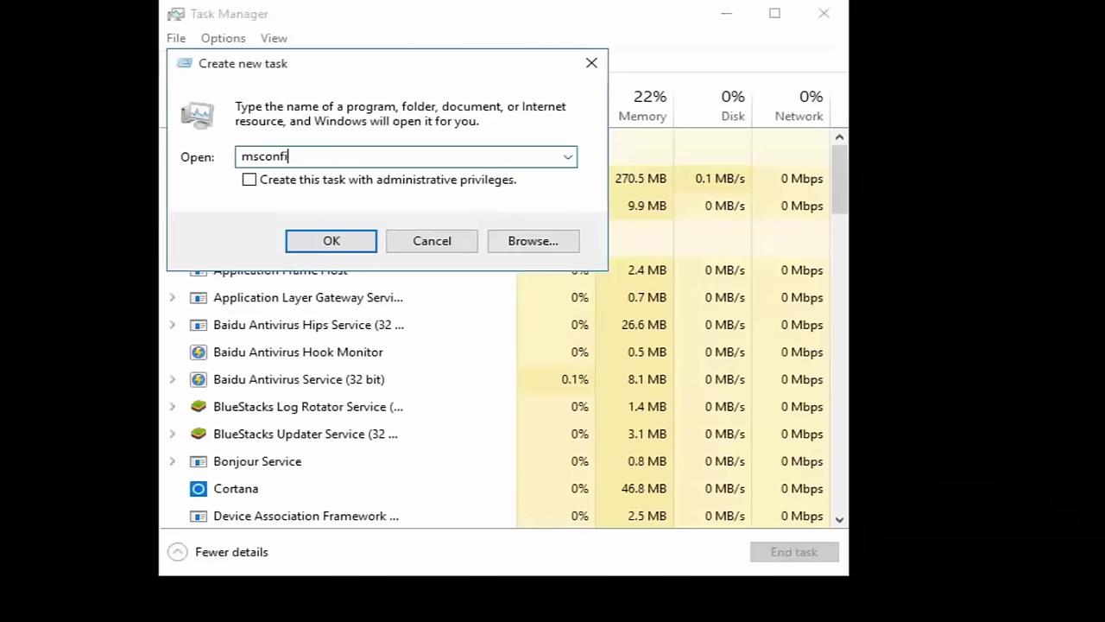
pyautogui.click(329, 241)
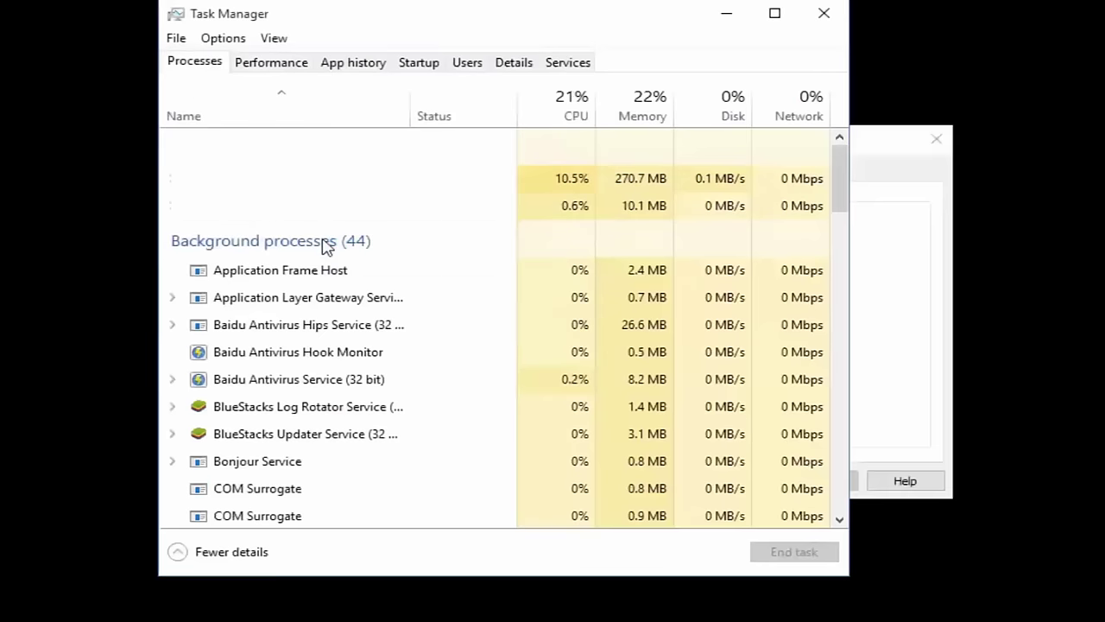
pyautogui.click(873, 140)
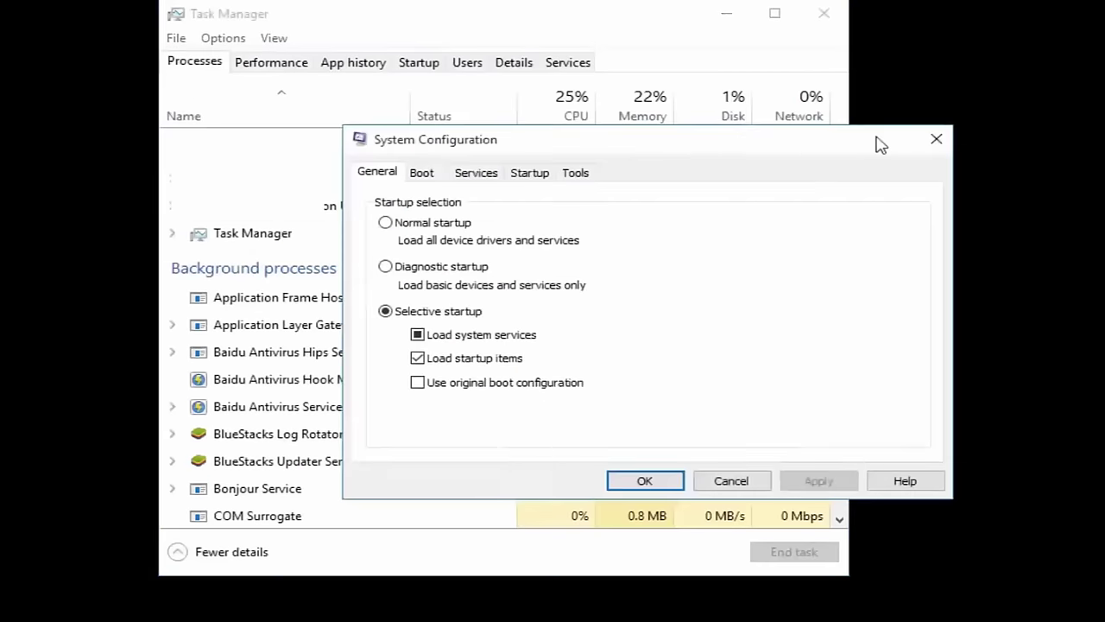
# Turn off Safe boot in the boot options, apply the change, and restart the computer
pyautogui.click(423, 173)
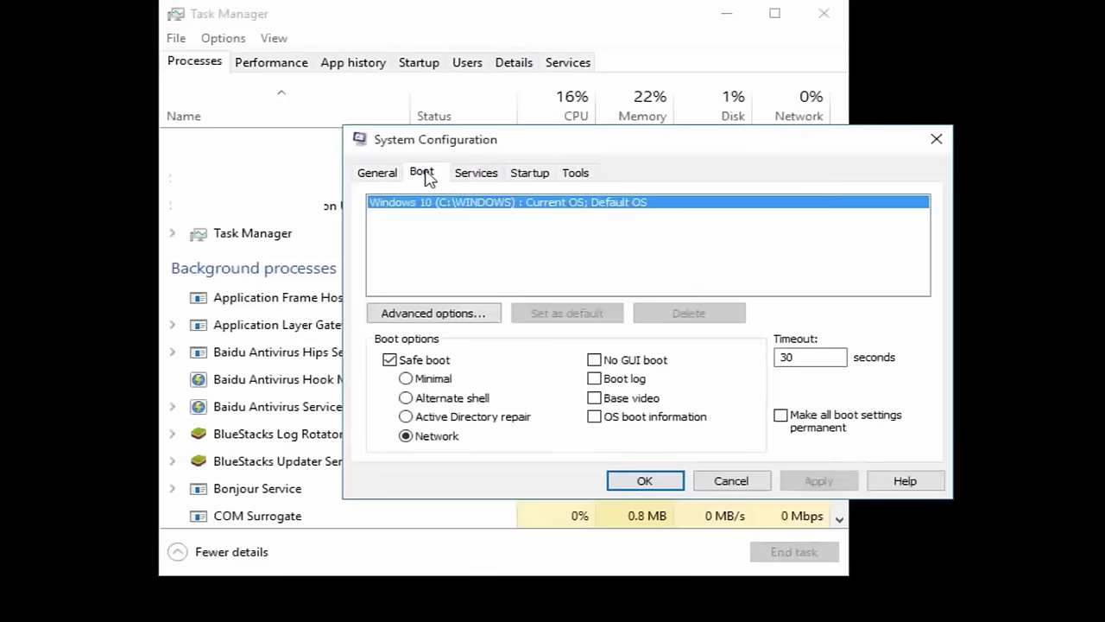
pyautogui.click(388, 362)
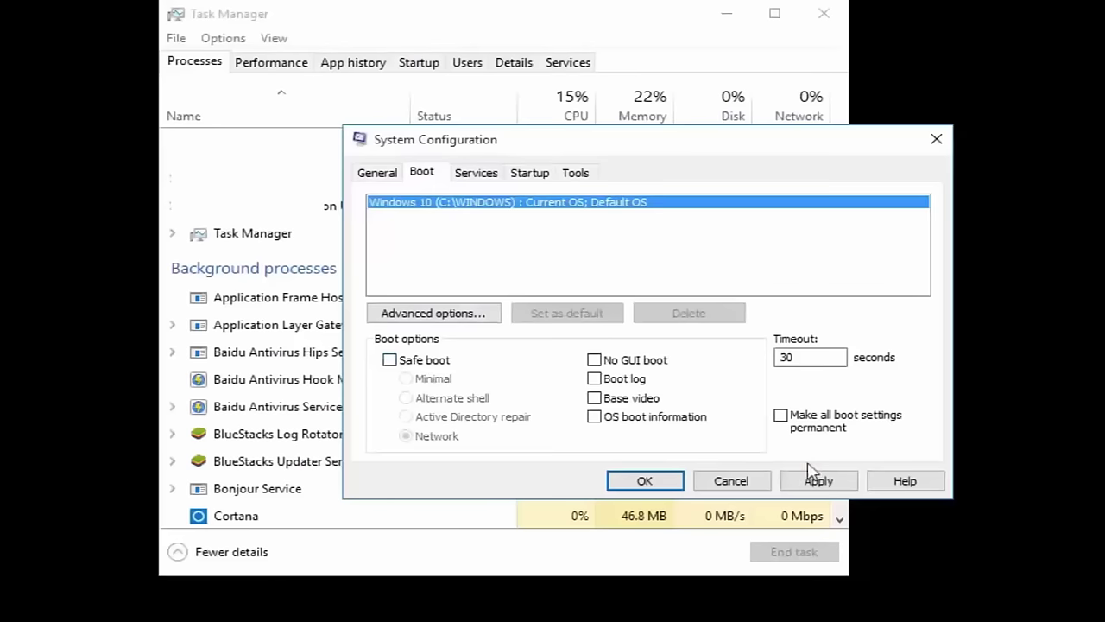
pyautogui.click(834, 486)
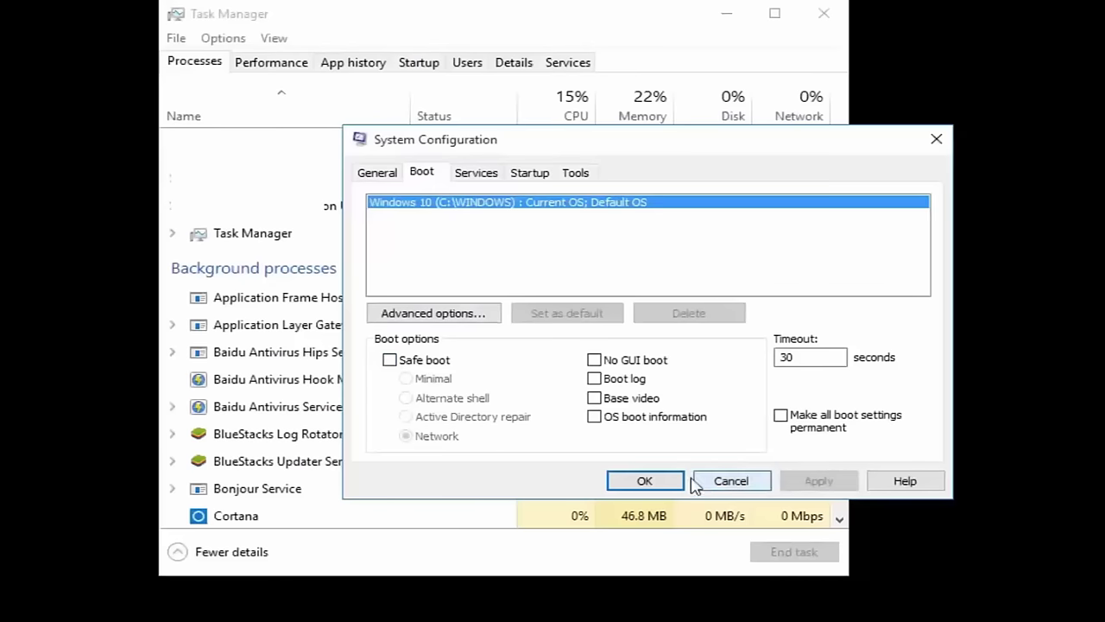
pyautogui.click(647, 483)
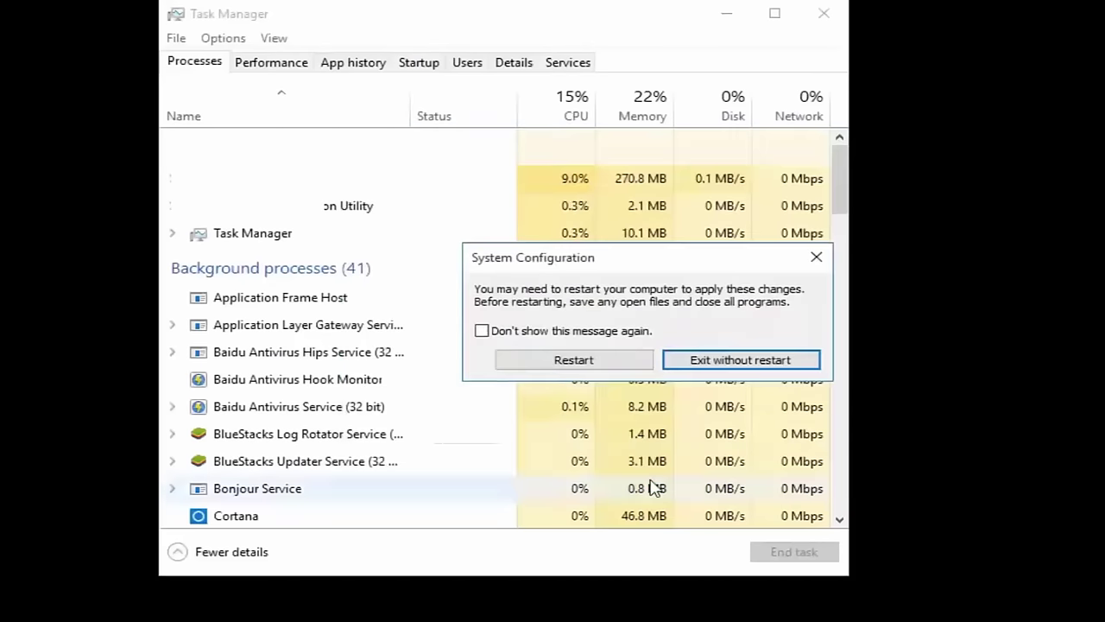
pyautogui.click(583, 366)
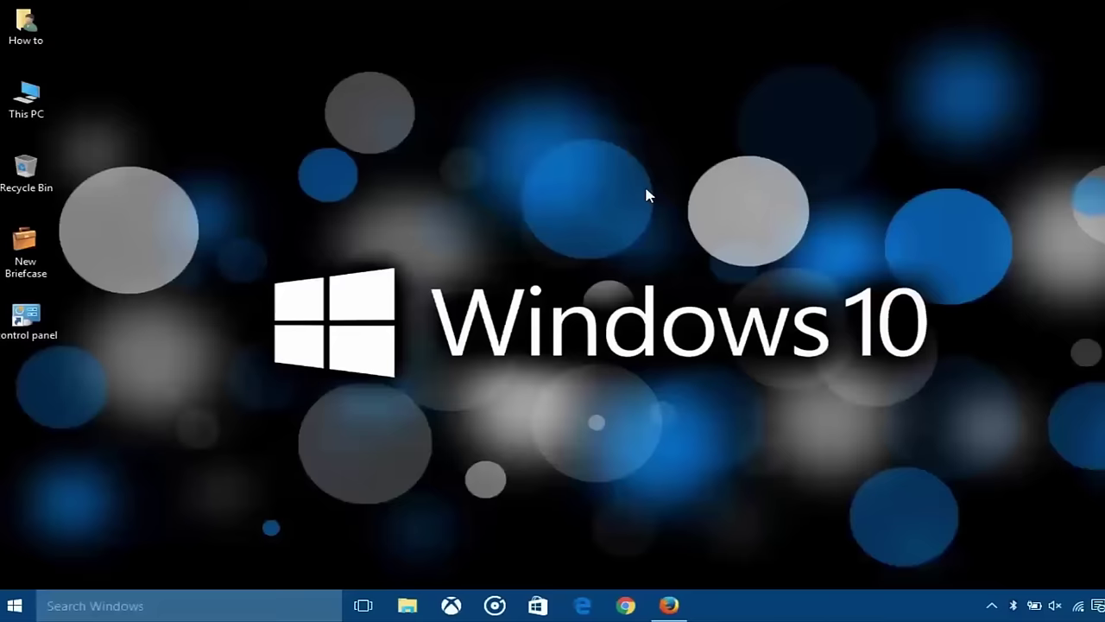